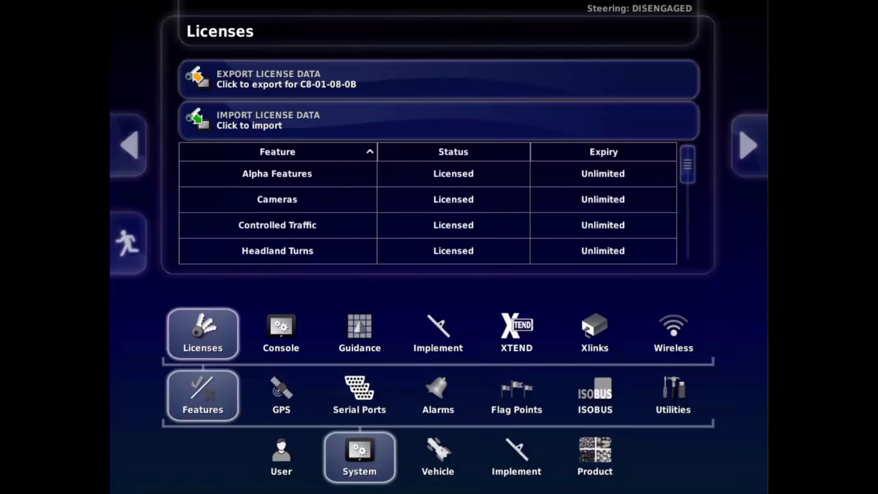
Step: Set Controlled Traffic to Enabled in the Guidance settings and confirm
left_click(360, 333)
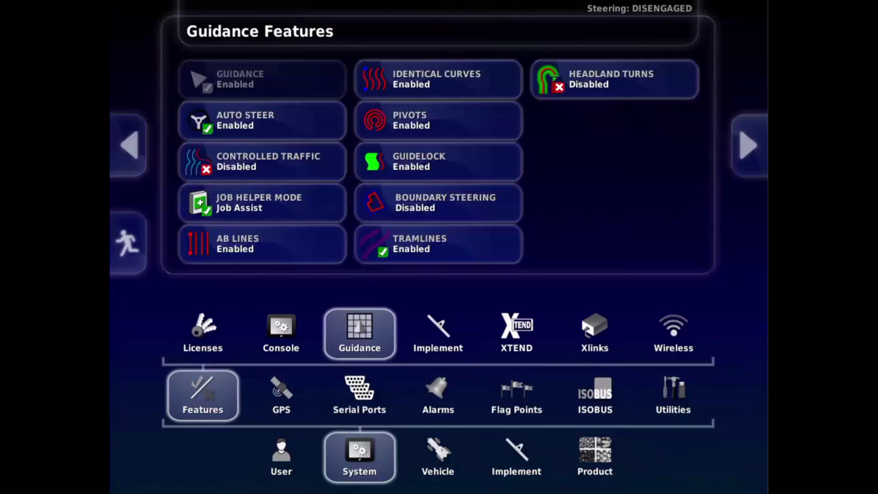
left_click(261, 161)
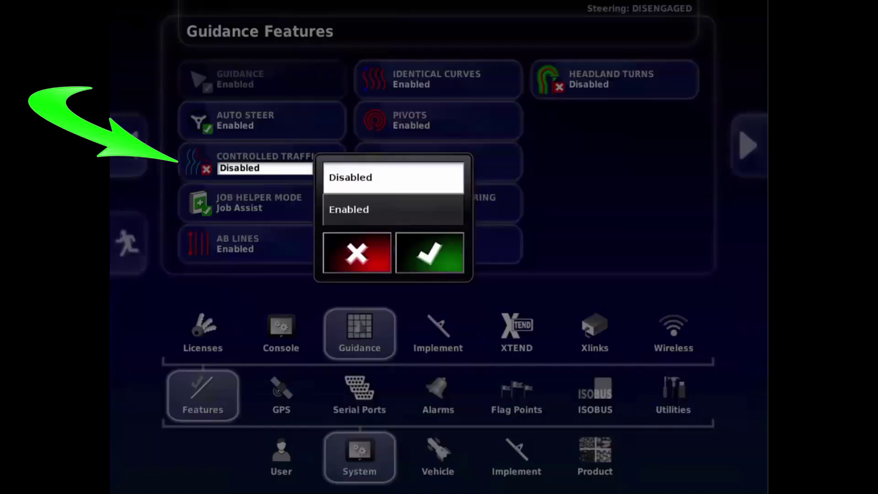
left_click(393, 210)
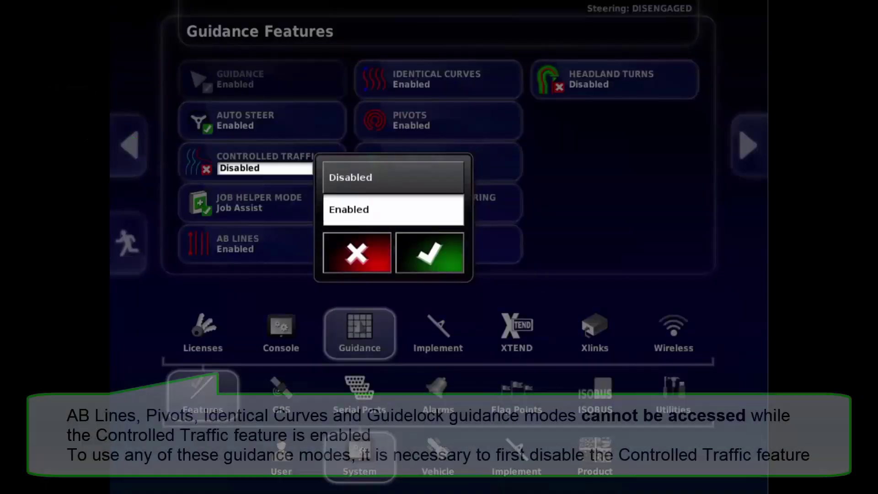
left_click(430, 252)
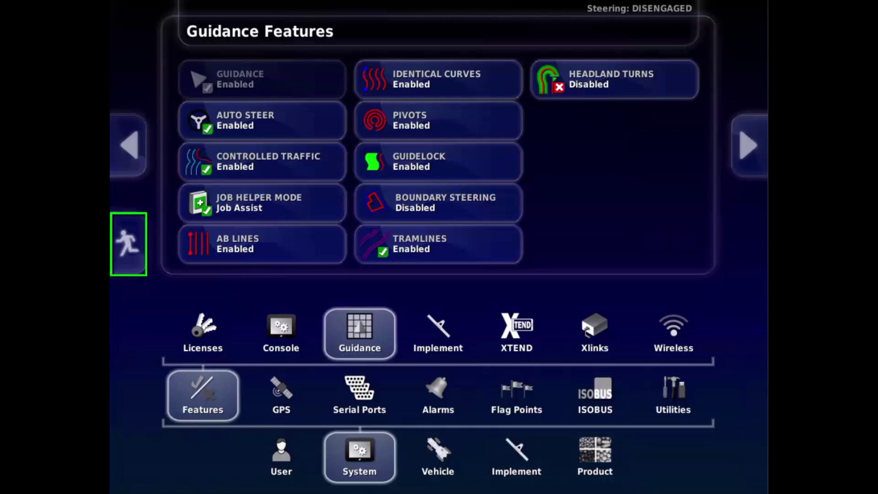
Step: Load optimal lines file OPT T1 from client farm HOME, field H3
left_click(129, 243)
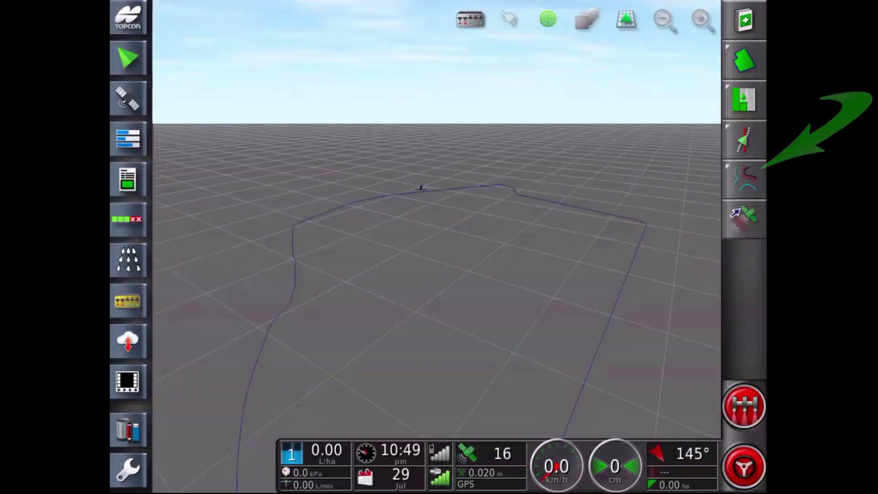
left_click(745, 179)
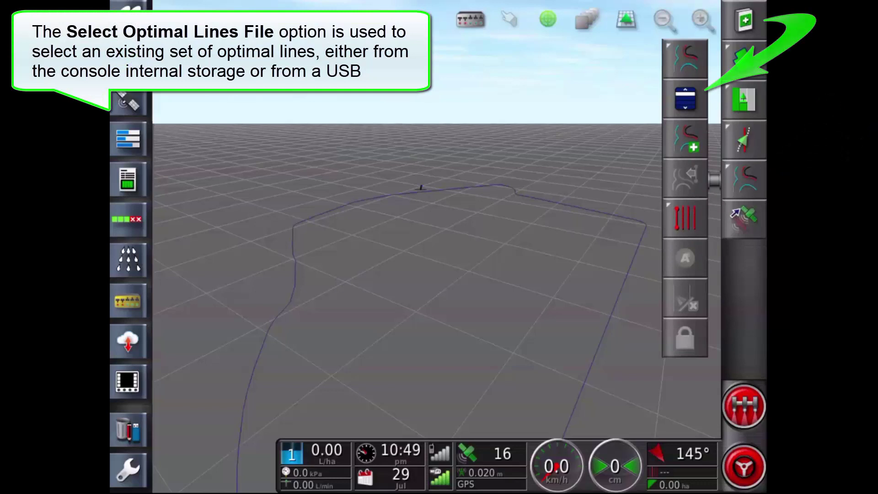
left_click(685, 98)
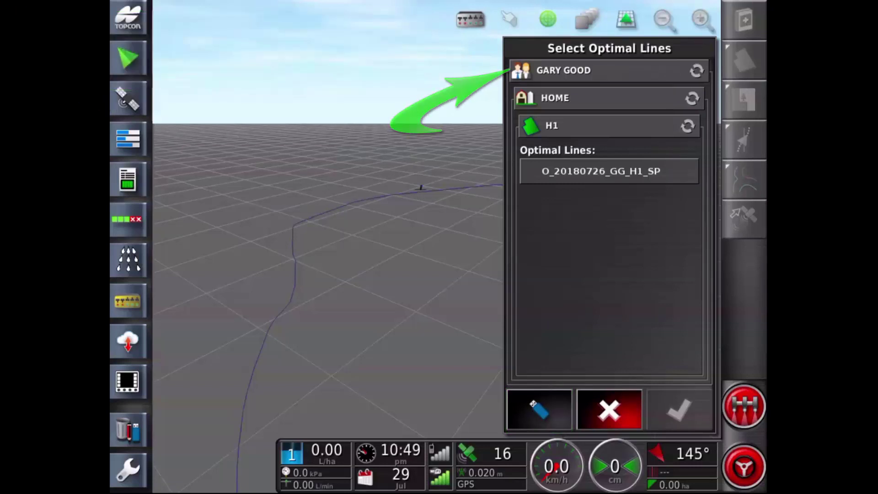
left_click(563, 70)
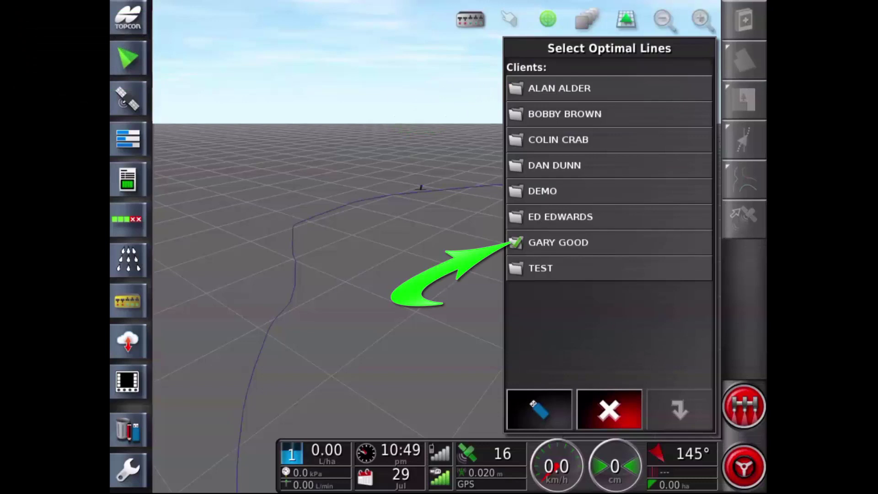
left_click(559, 242)
left_click(679, 409)
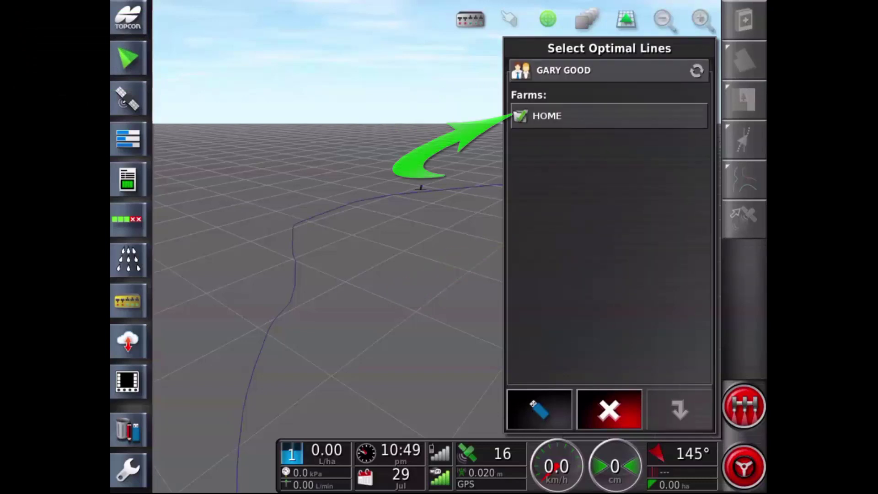
left_click(547, 116)
left_click(680, 409)
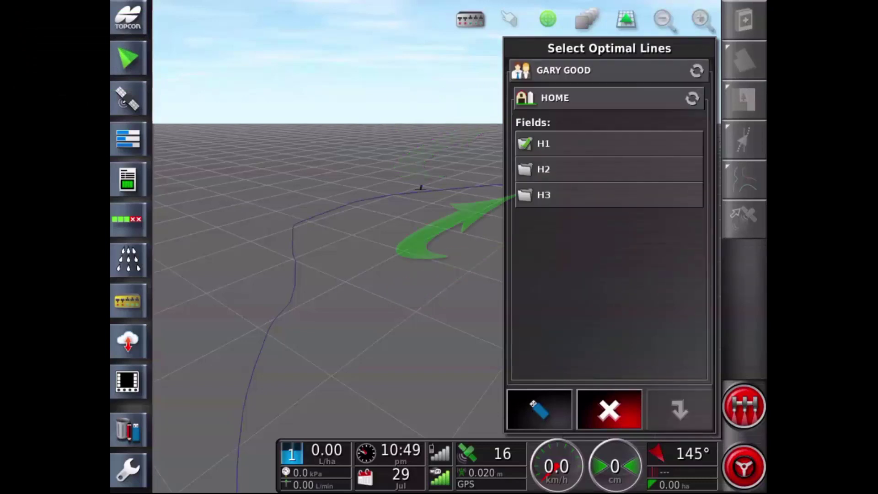
left_click(543, 195)
left_click(679, 410)
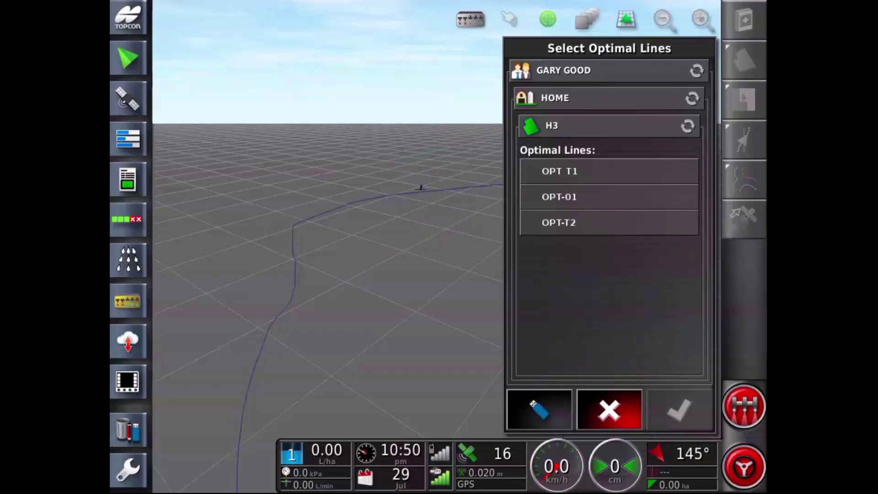
left_click(559, 170)
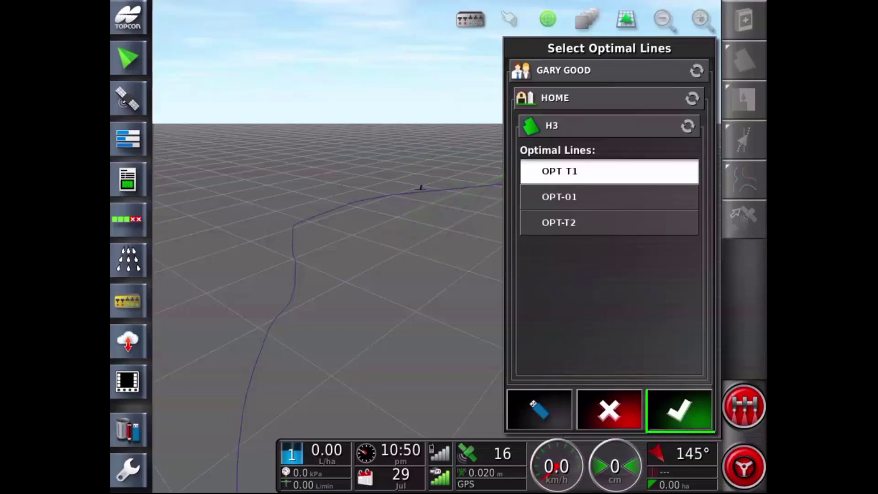
left_click(679, 410)
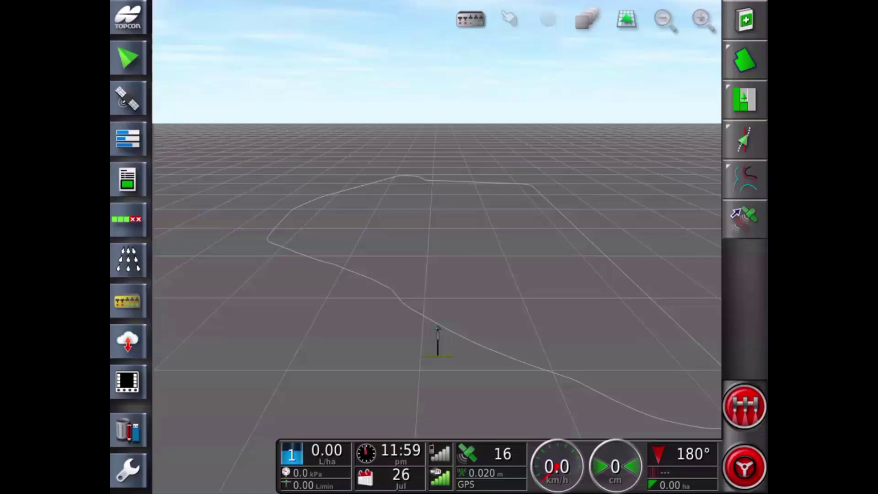
Step: Add a new optimal lines set, name it OPT-01, and confirm
left_click(745, 180)
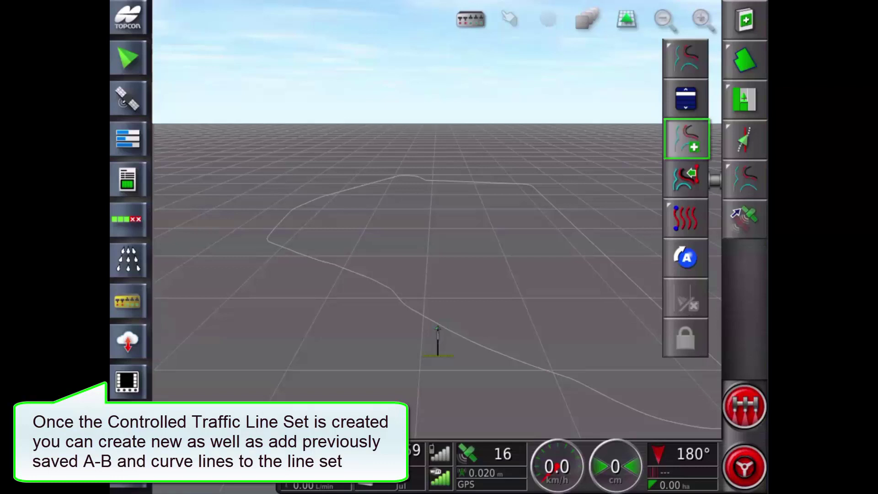
left_click(686, 137)
left_click(631, 82)
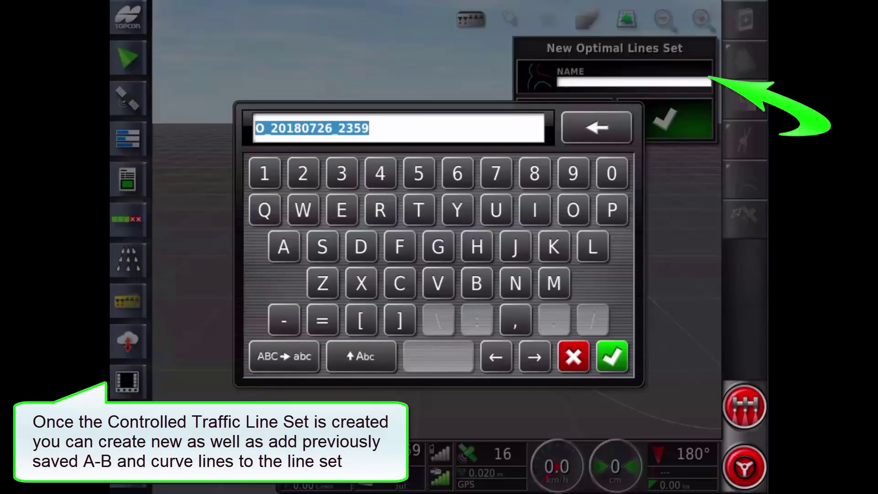
type("OPT-0")
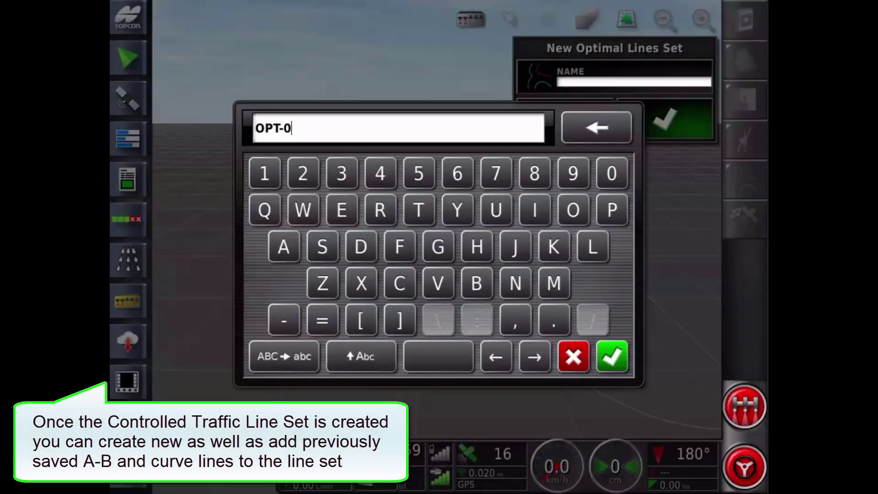
type("1")
left_click(612, 357)
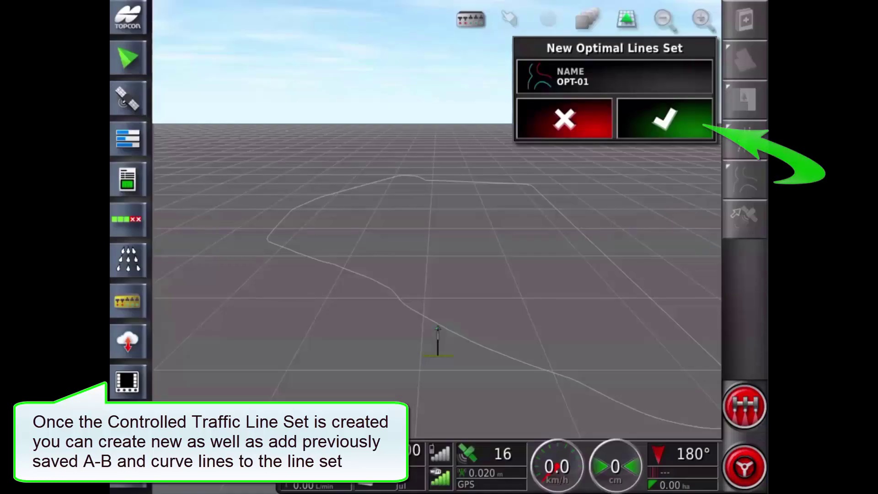
left_click(665, 119)
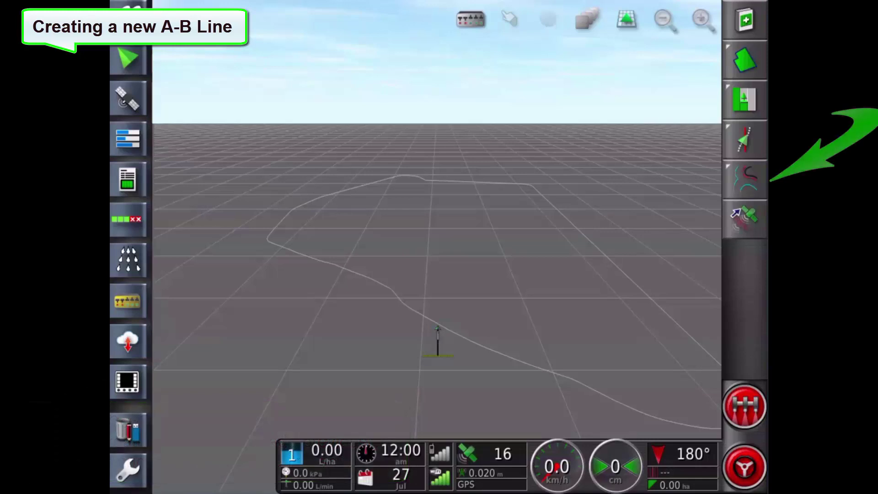
Step: Bring up the guidance line tools for a new AB line
left_click(745, 180)
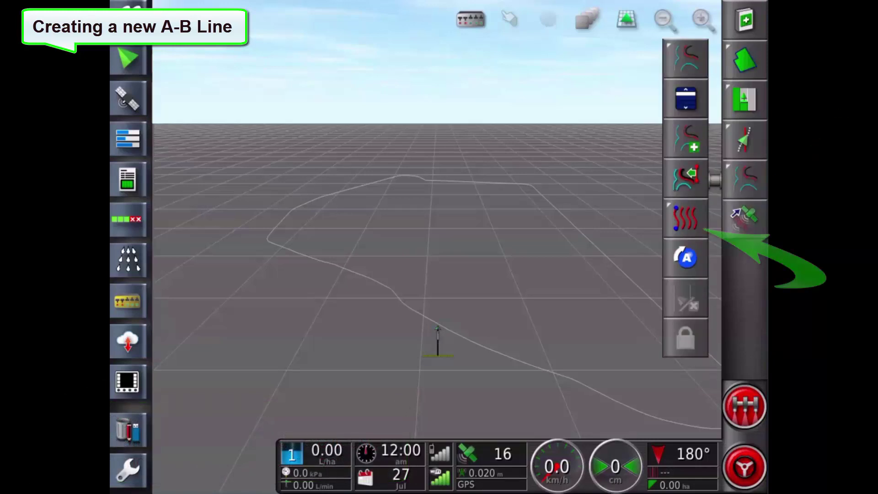